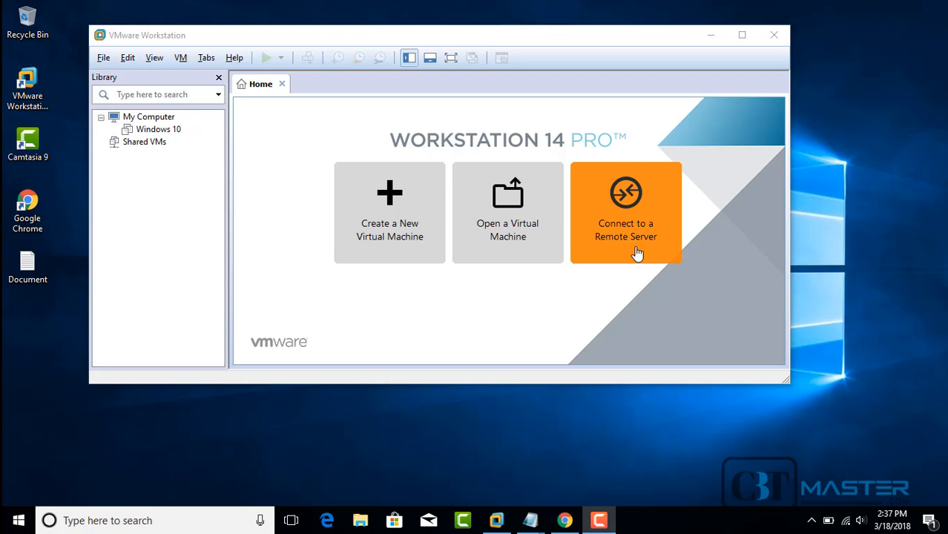
Step: Start a new Typical virtual machine and set it to install the operating system later
click(387, 212)
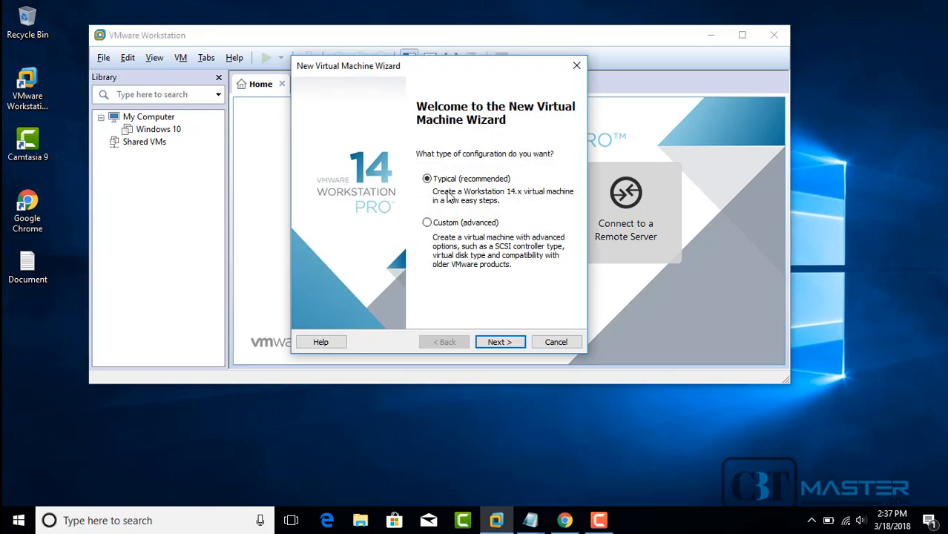
click(497, 343)
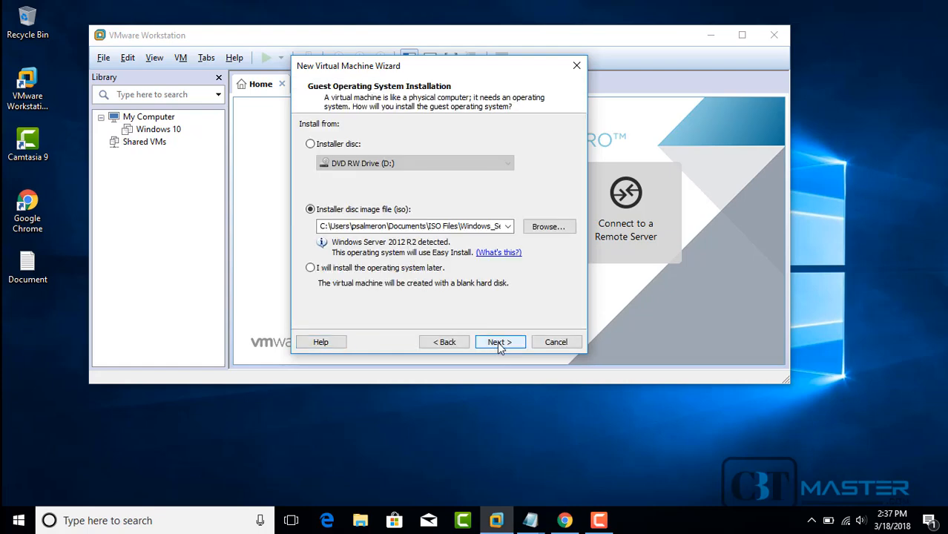
click(352, 148)
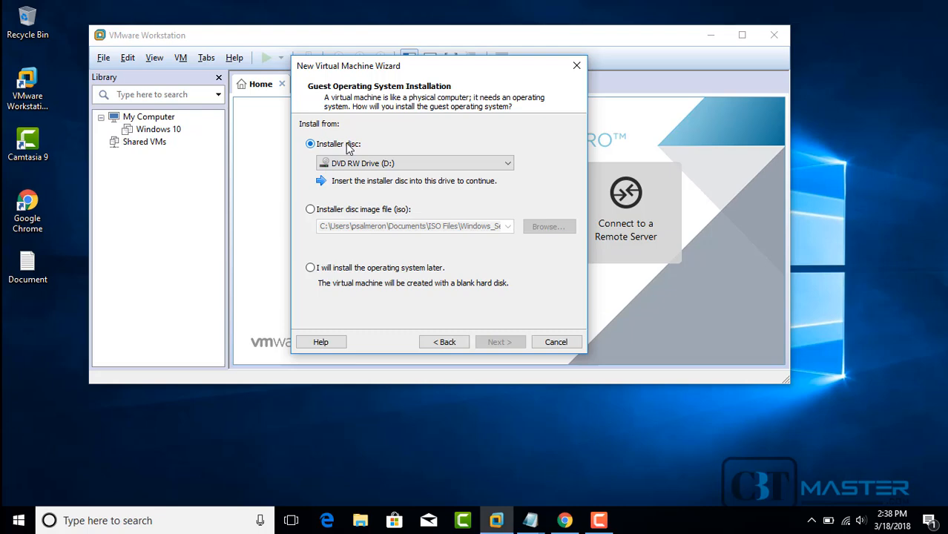
click(310, 210)
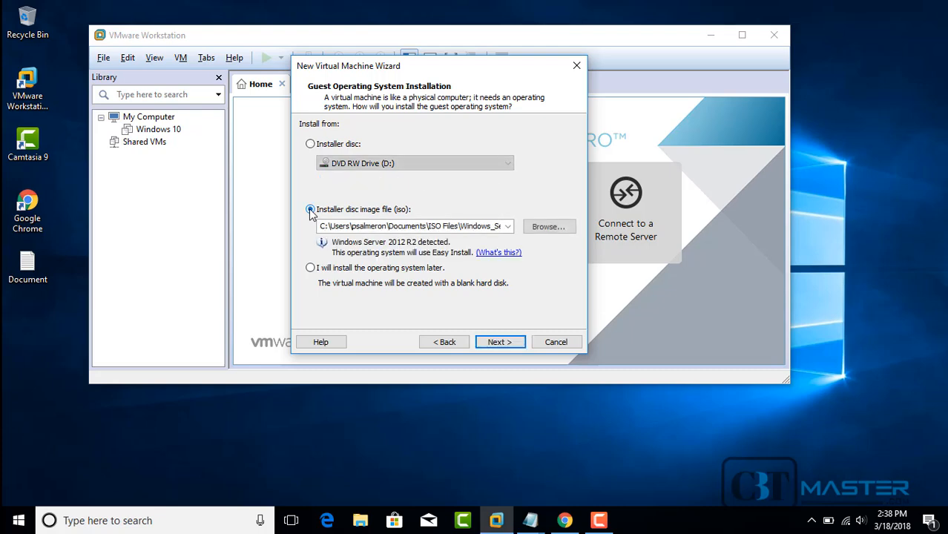
click(311, 269)
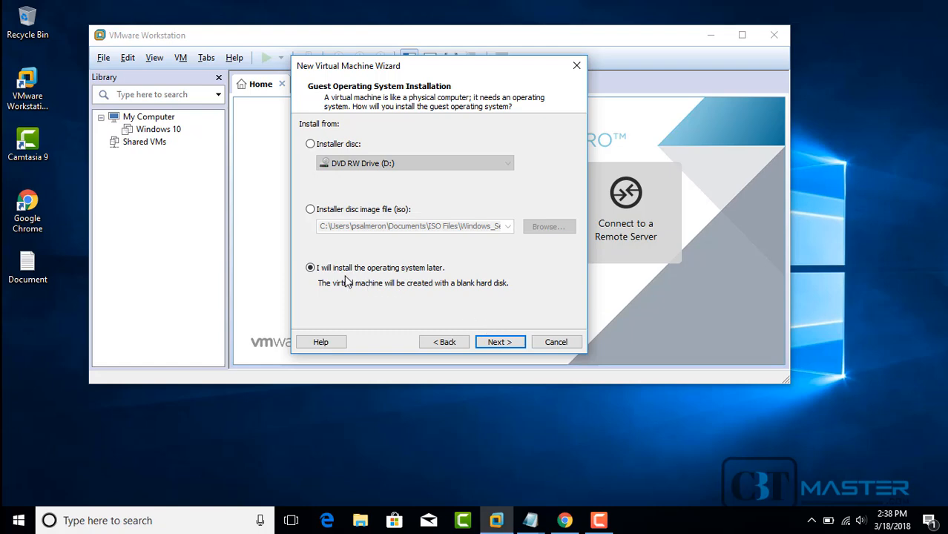
Step: Set the guest OS to Microsoft Windows, version Windows Server 2012
click(502, 343)
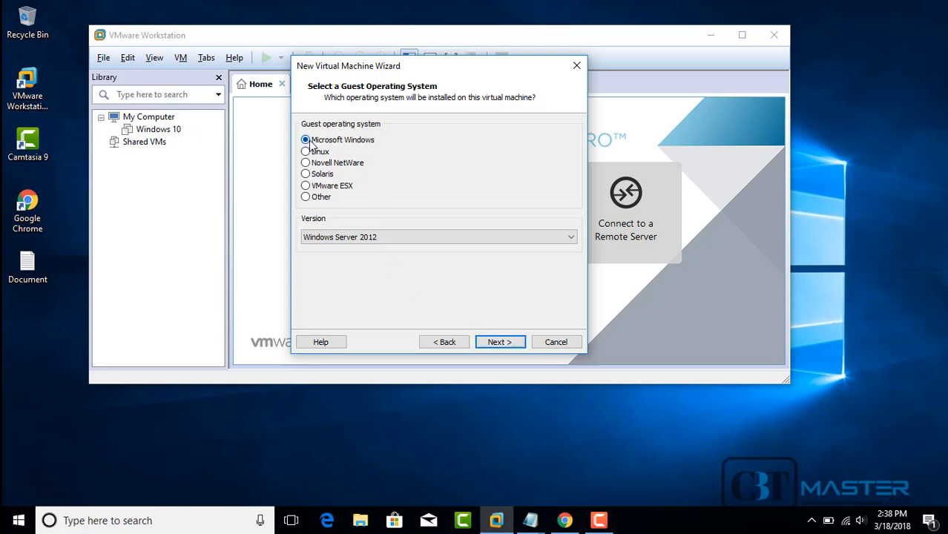
click(407, 245)
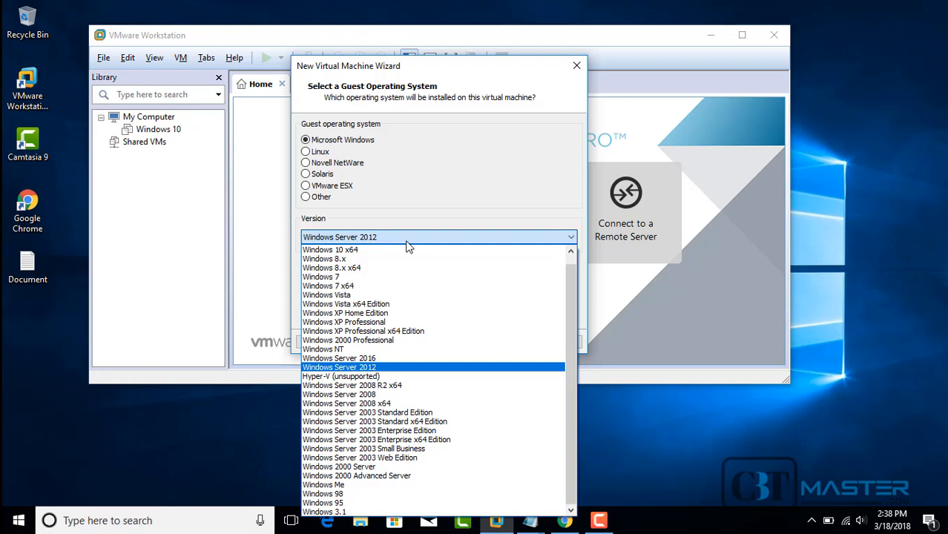
click(352, 369)
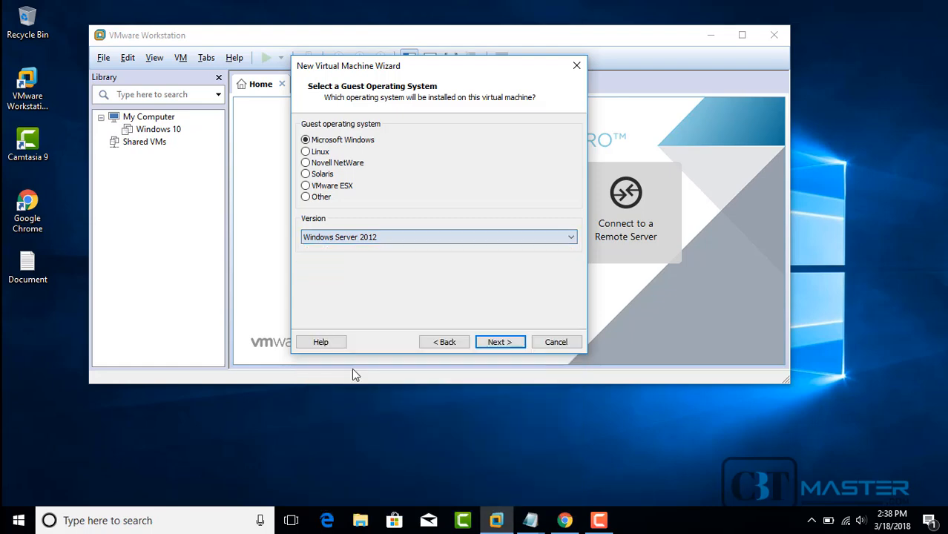
click(500, 342)
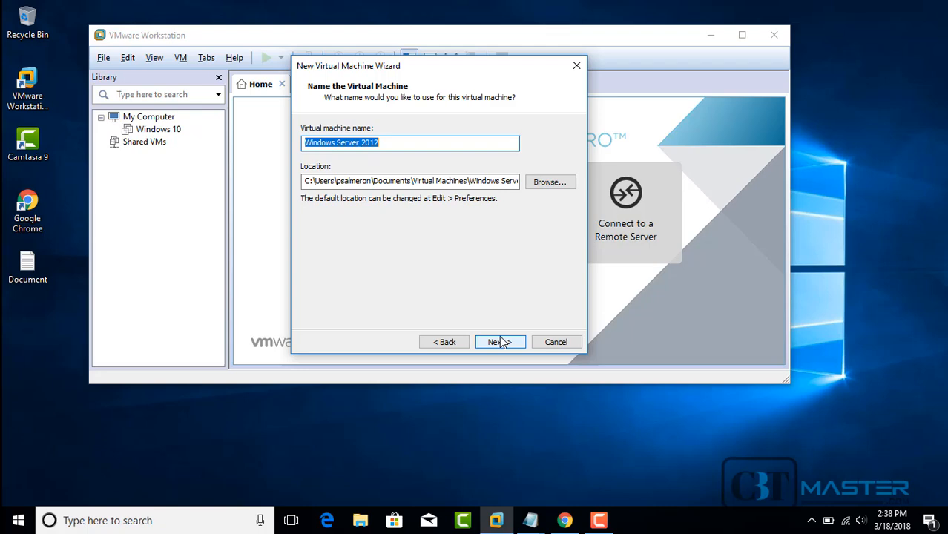
click(358, 143)
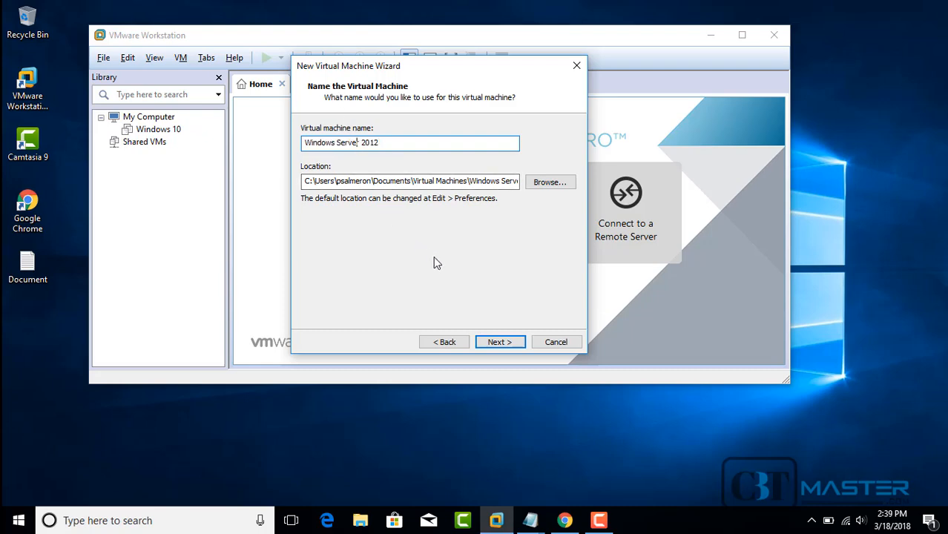
click(307, 182)
drag(307, 182, 544, 178)
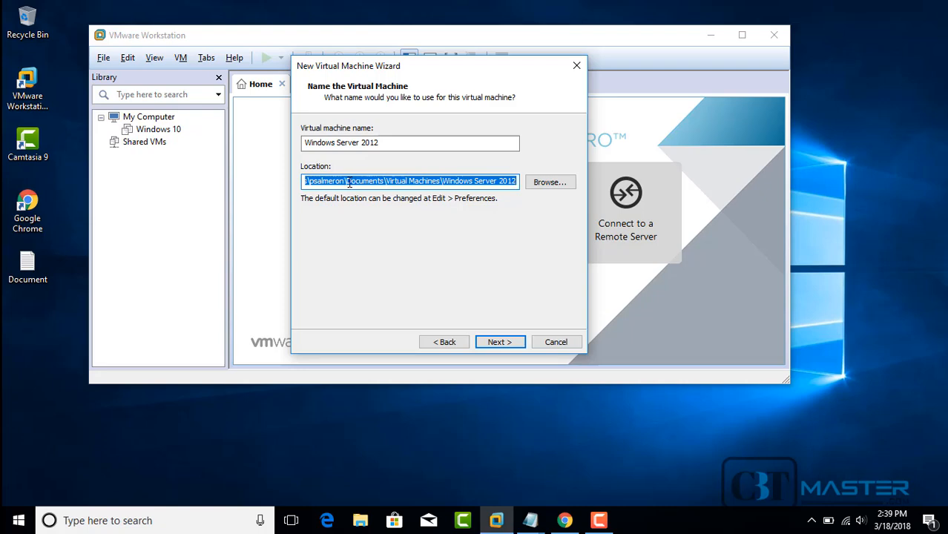
drag(346, 183, 561, 185)
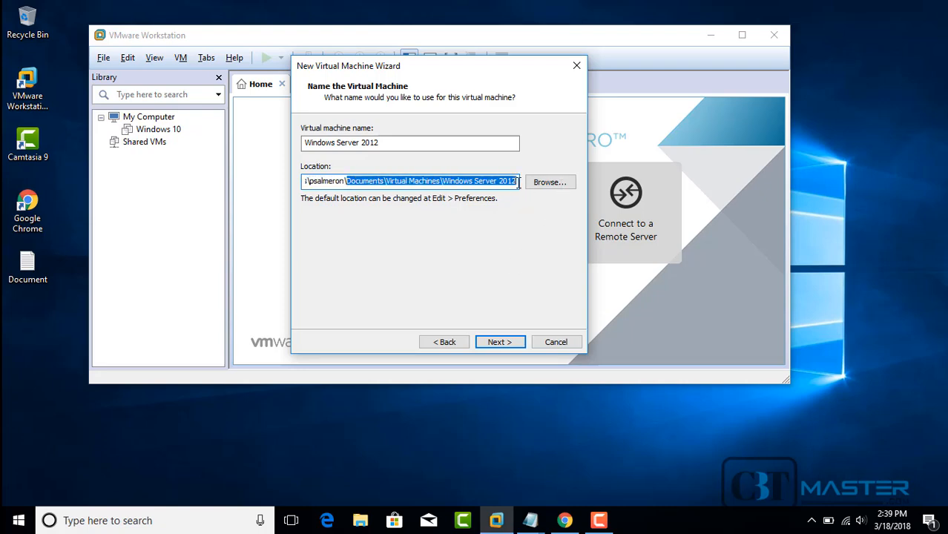
drag(518, 182, 185, 177)
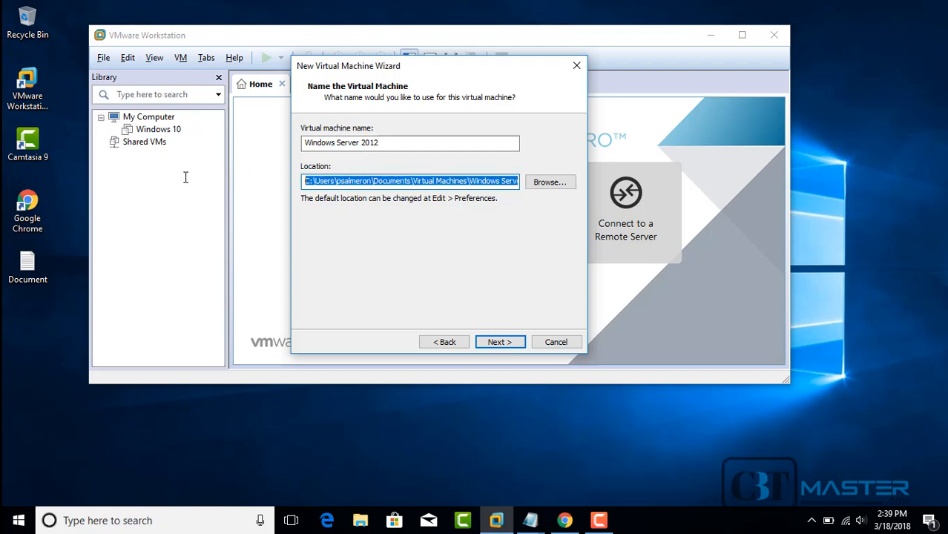
click(498, 342)
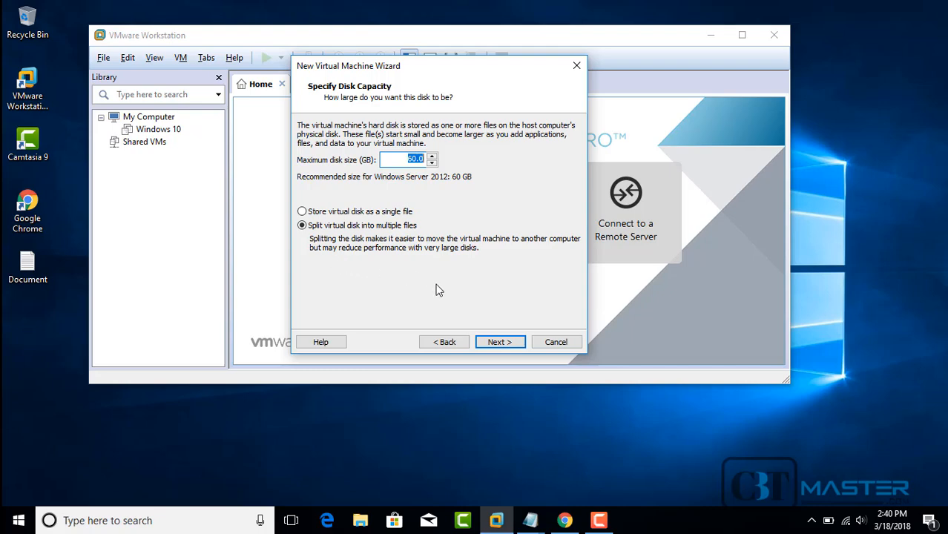
Step: Keep the 60 GB disk split into multiple files and continue to the summary
click(506, 343)
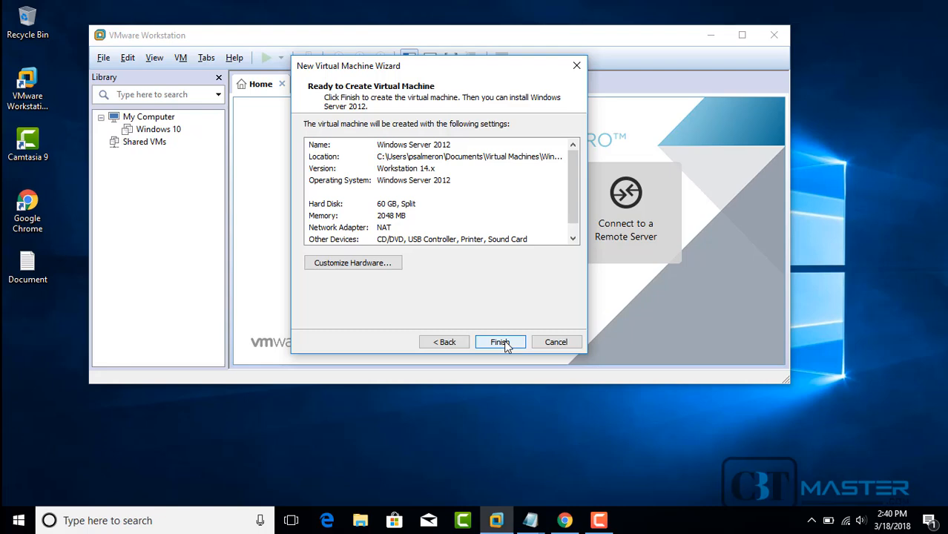
Step: Open Customize Hardware and leave the memory at 2048 MB after trying other values
click(351, 263)
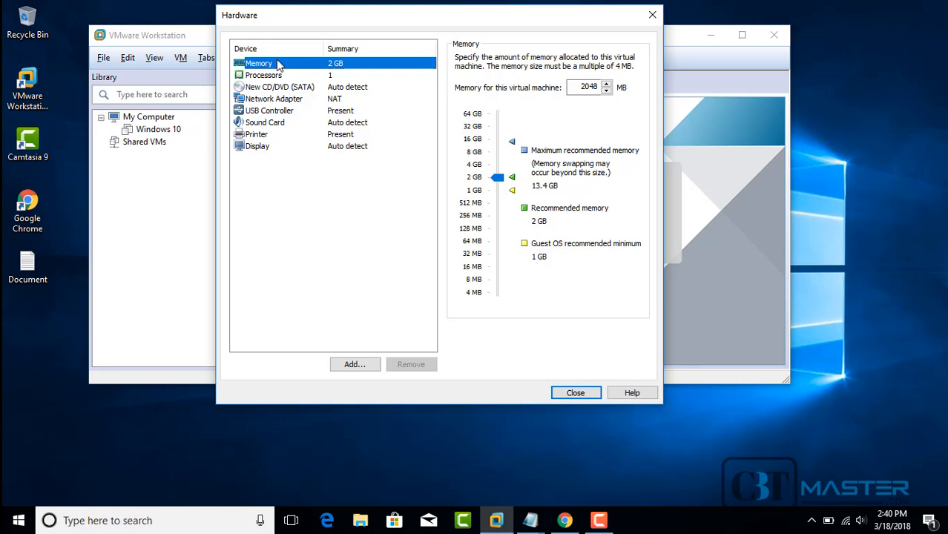
mouse_move(497, 177)
mouse_down()
mouse_move(499, 198)
mouse_move(497, 178)
mouse_up()
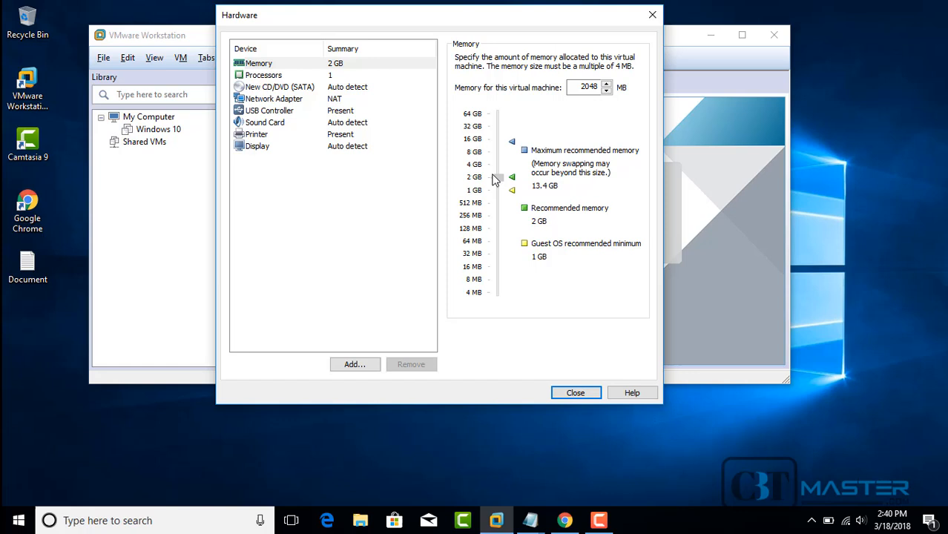
click(607, 85)
click(607, 92)
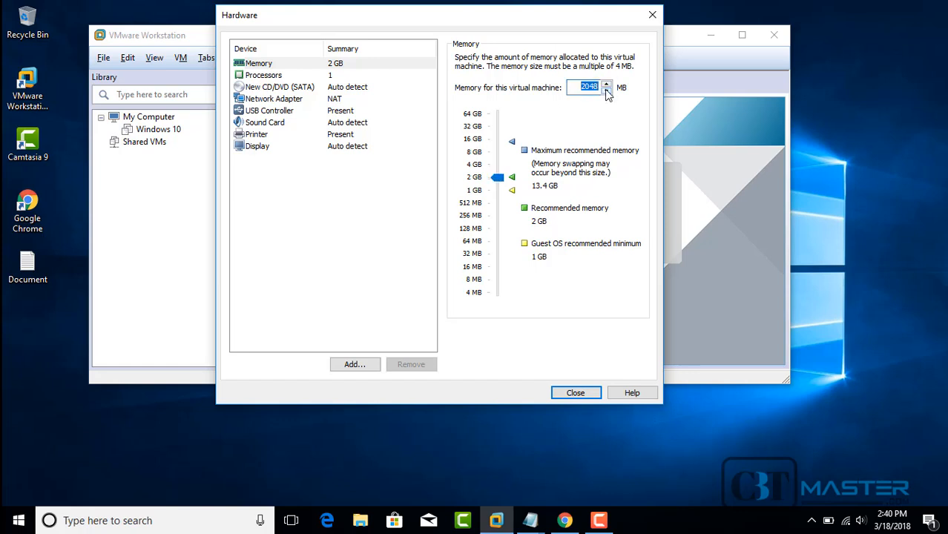
Step: Set the number of processors to 2, then select the New CD/DVD (SATA) device
click(256, 77)
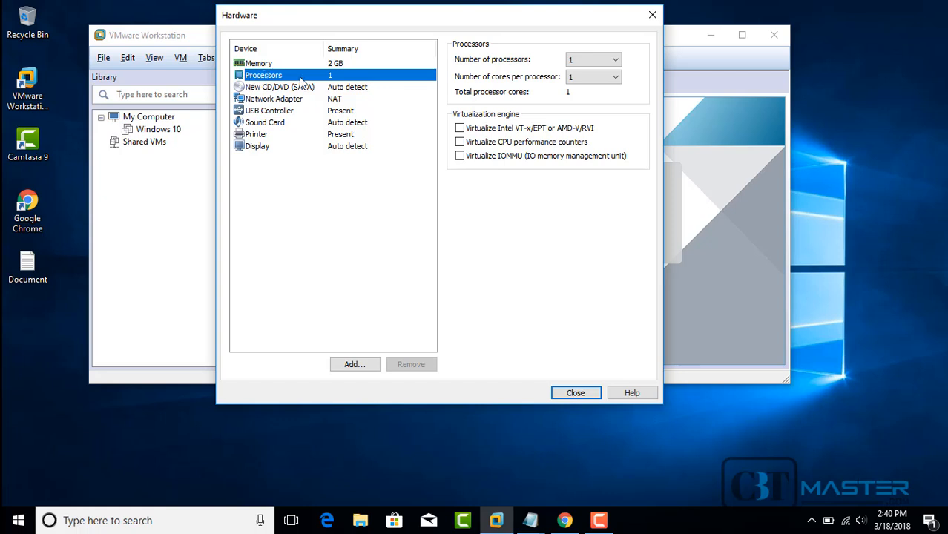
click(613, 61)
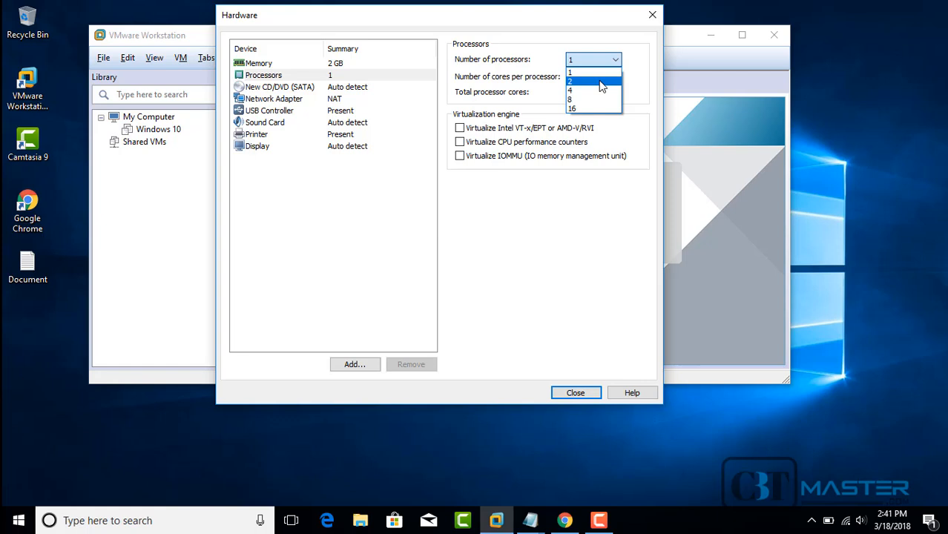
click(601, 83)
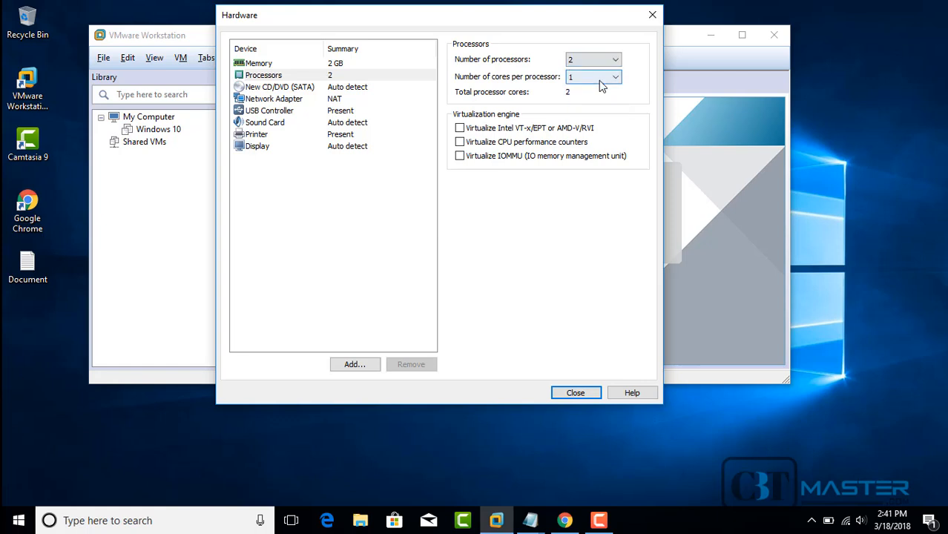
click(251, 89)
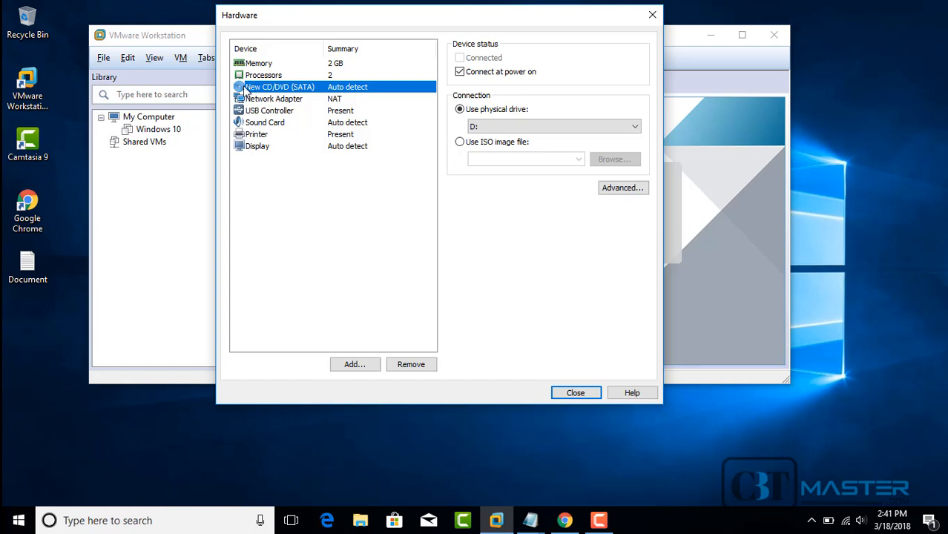
Step: Point the CD/DVD drive at the Windows_Server_2012_R2_x64 ISO image in ISO Files
click(461, 142)
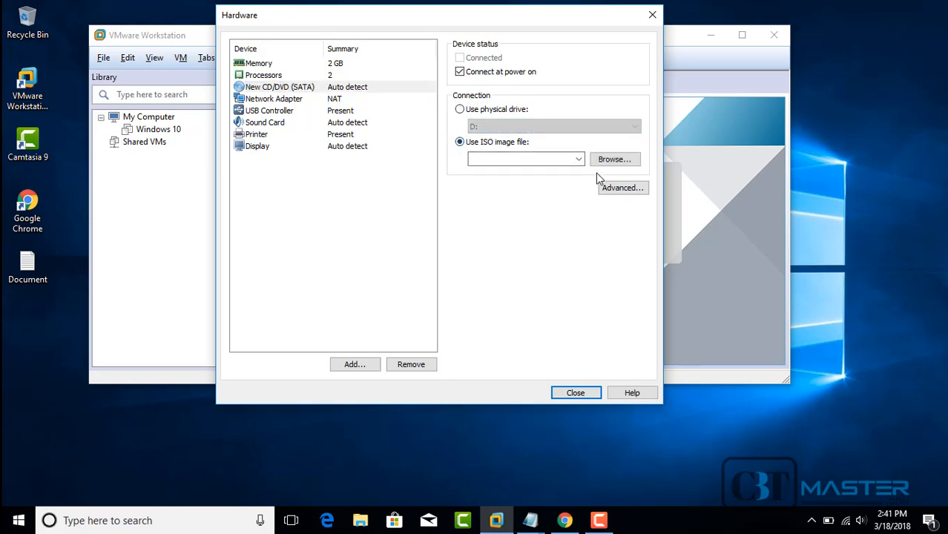
click(613, 160)
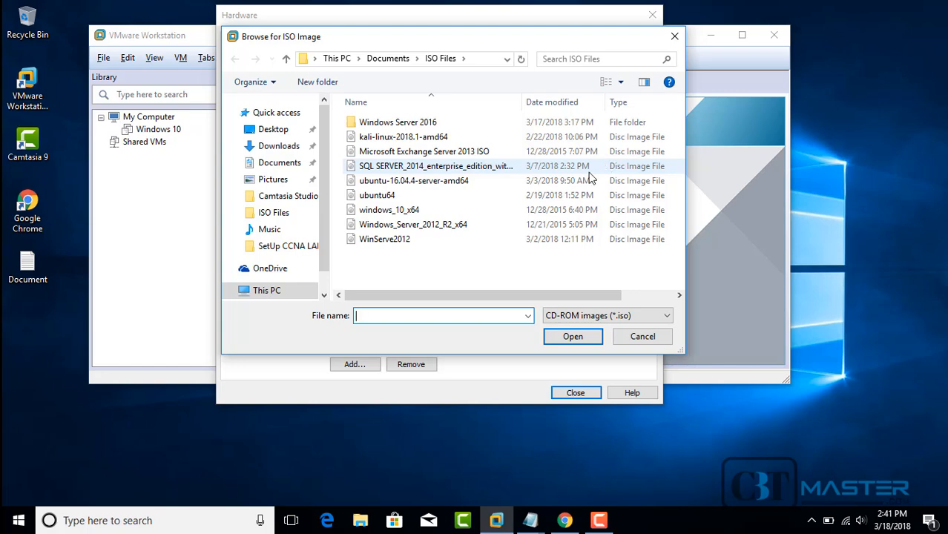
click(443, 230)
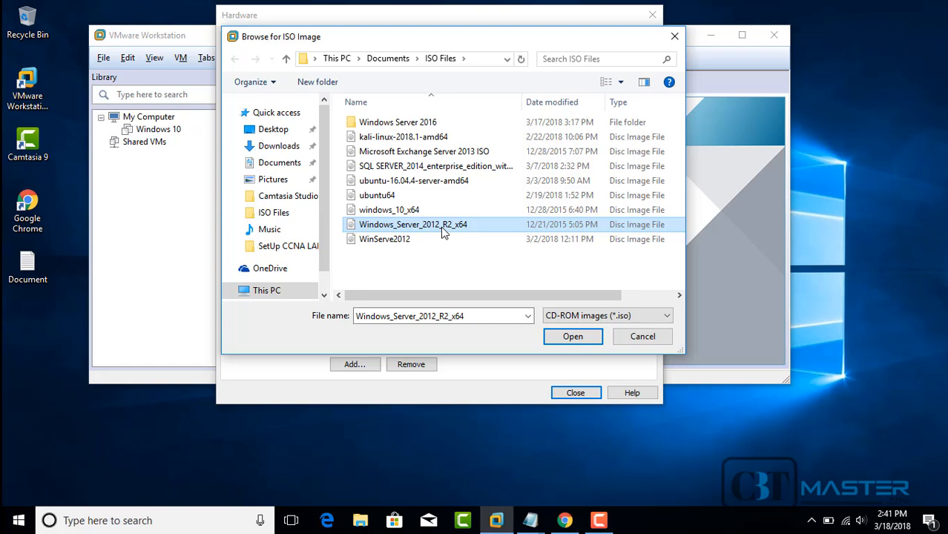
click(586, 337)
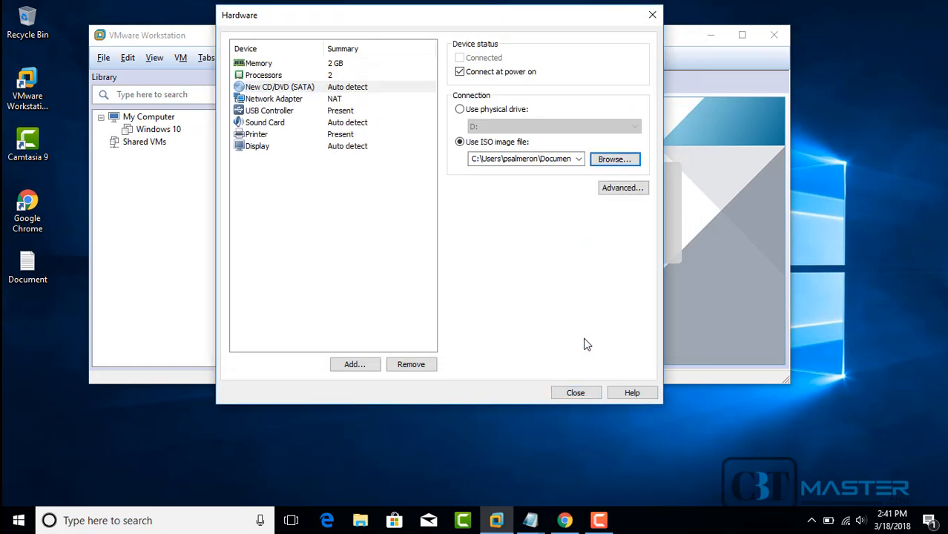
Step: Close Hardware, finish the wizard, and select Windows Server 2012 in the Library
click(583, 395)
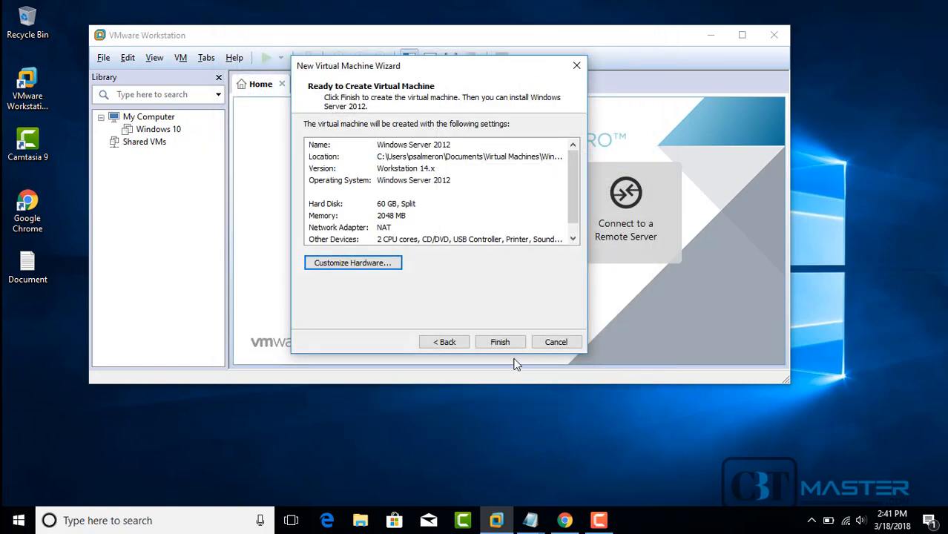
click(501, 345)
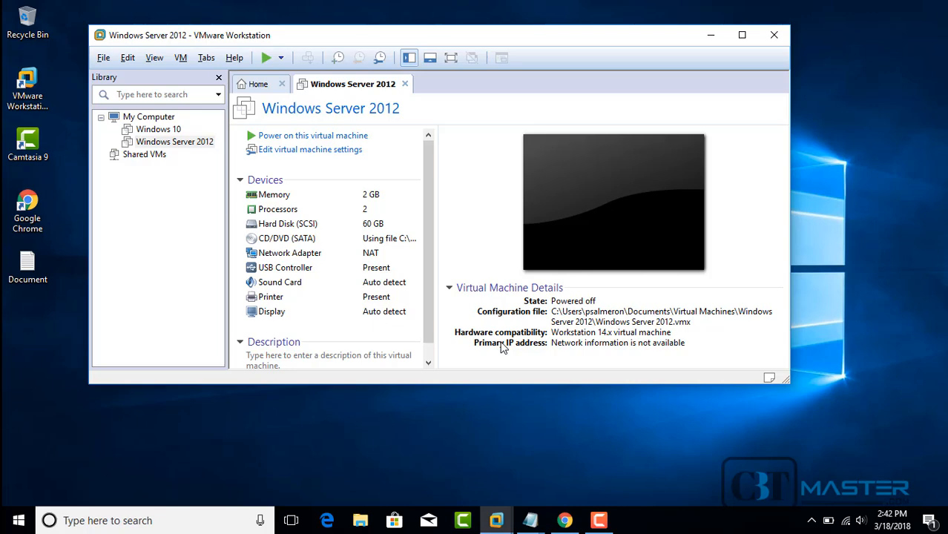
click(171, 144)
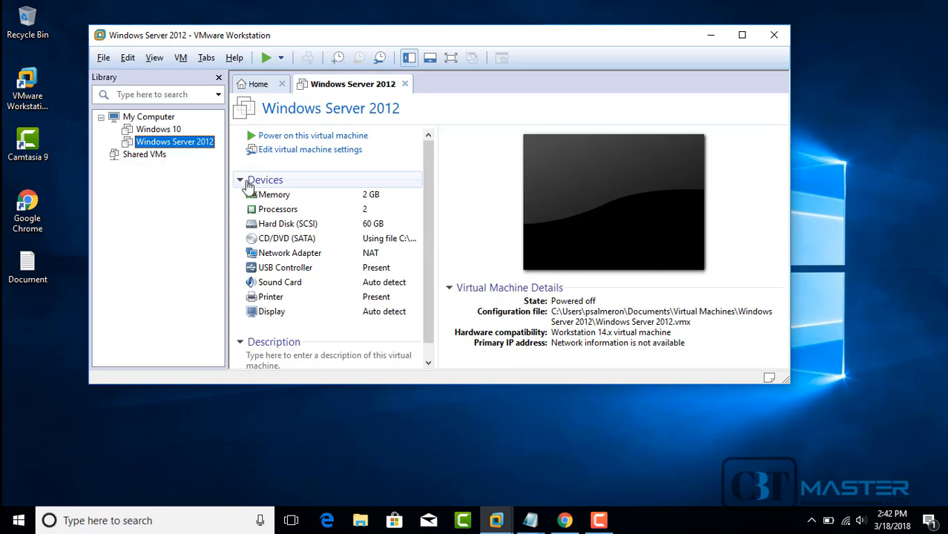
Step: Power on the Windows Server 2012 VM and dismiss the Removable Devices notice
click(276, 140)
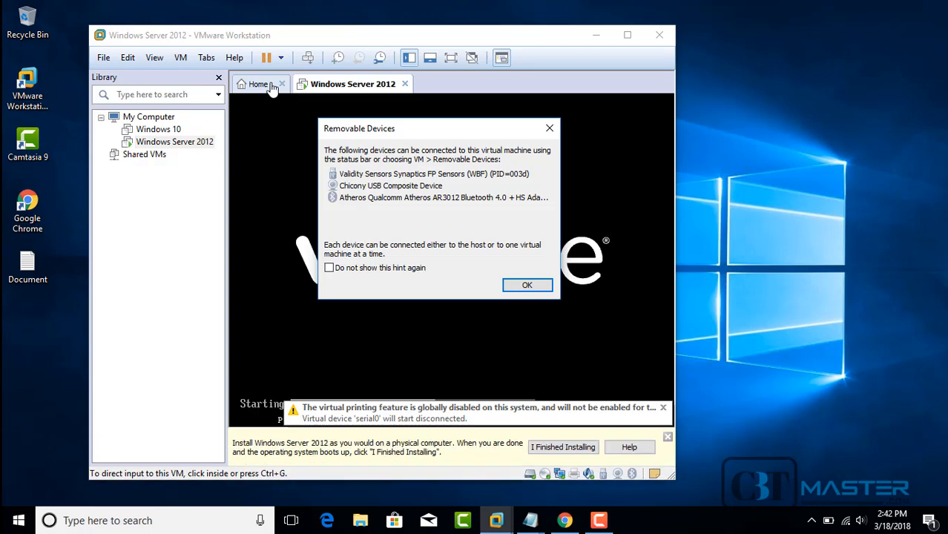
click(521, 285)
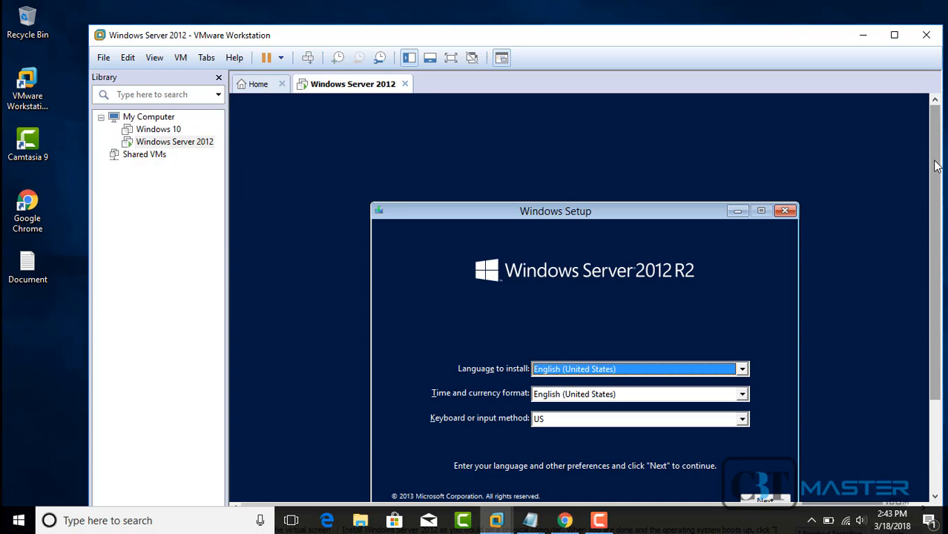
drag(938, 169, 939, 209)
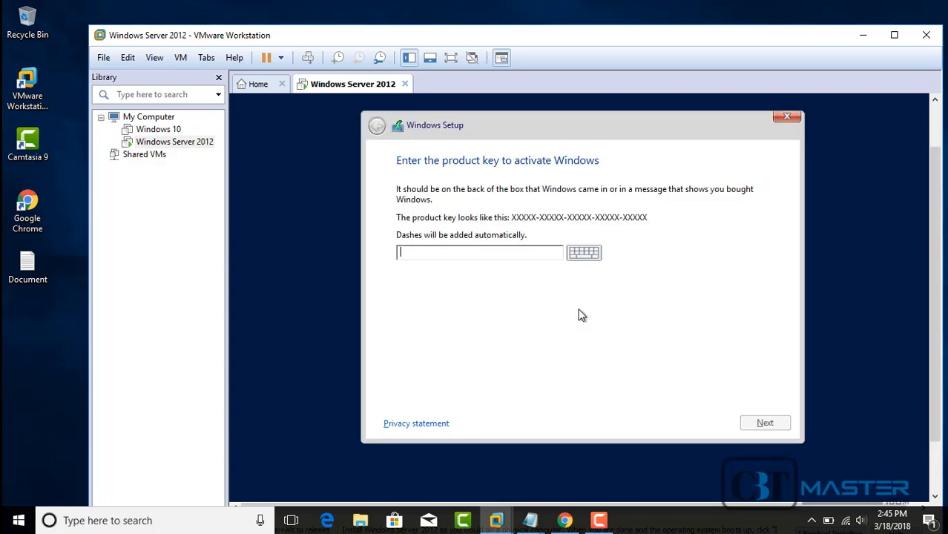
Step: Paste the product key with Edit > Paste and submit it in Windows Setup
click(127, 57)
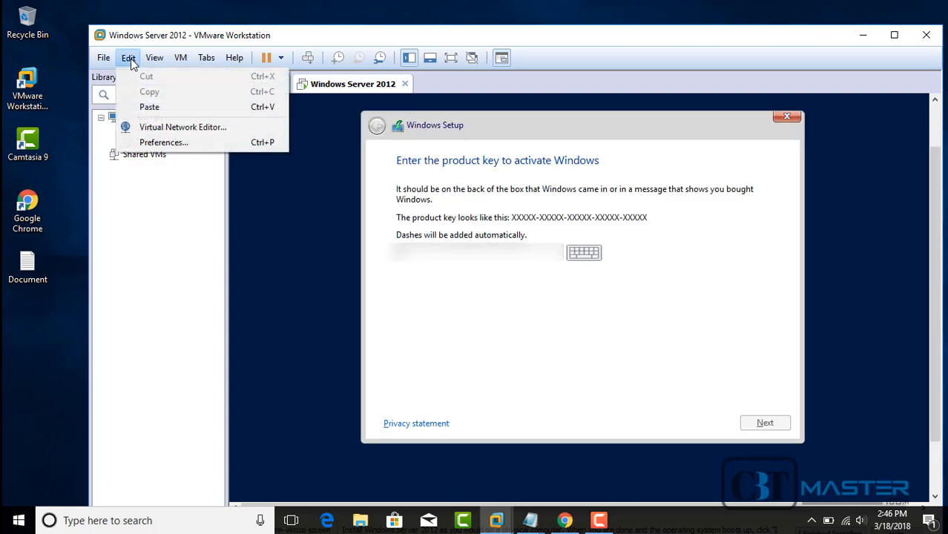
click(149, 107)
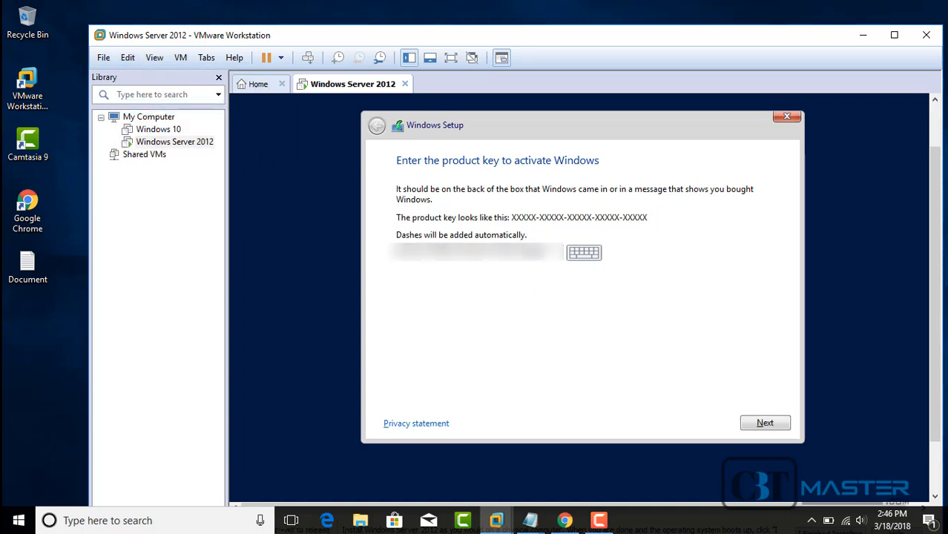
click(765, 424)
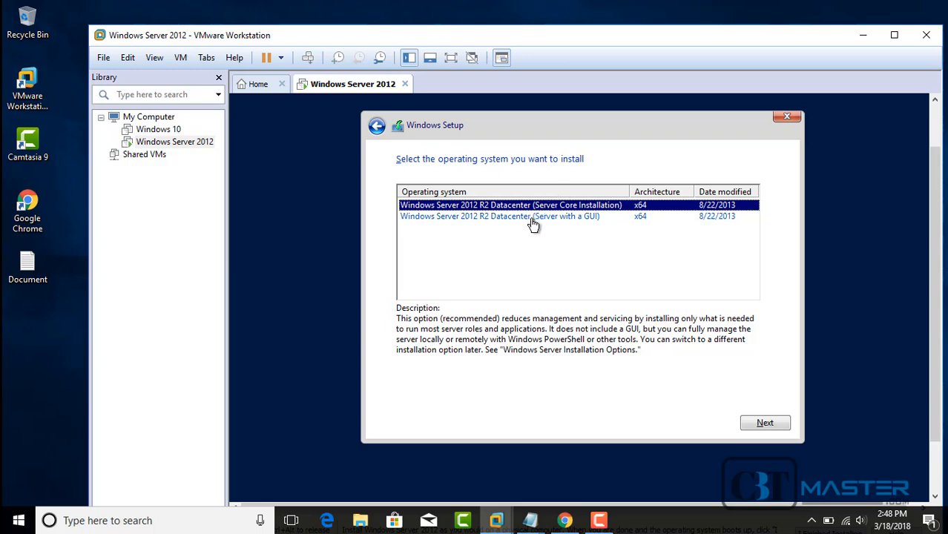
Step: Pick Windows Server 2012 R2 Datacenter (Server with a GUI) and accept the licence terms
click(530, 220)
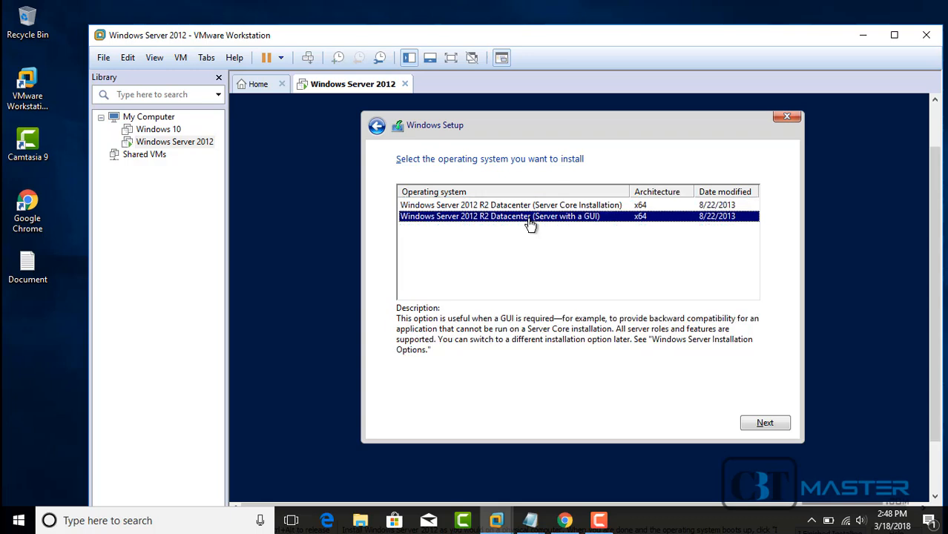
click(768, 425)
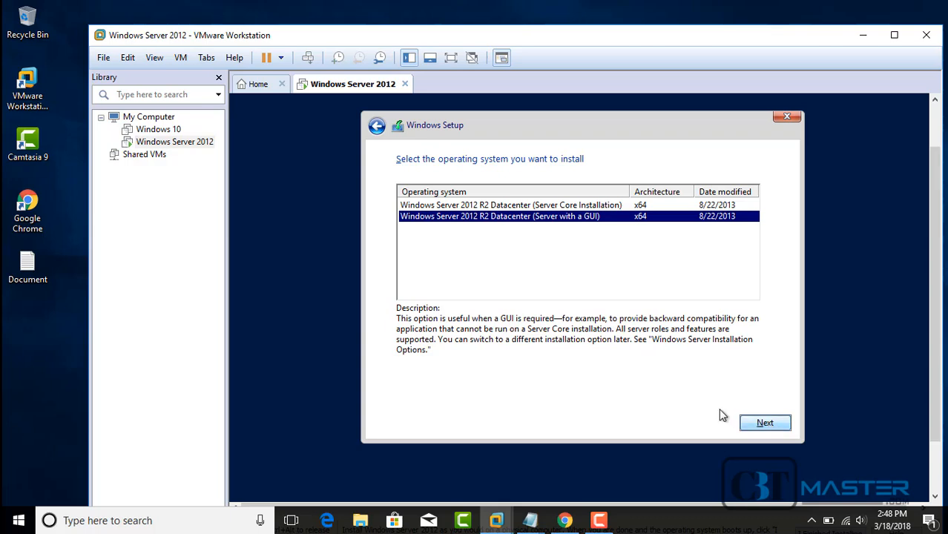
click(751, 422)
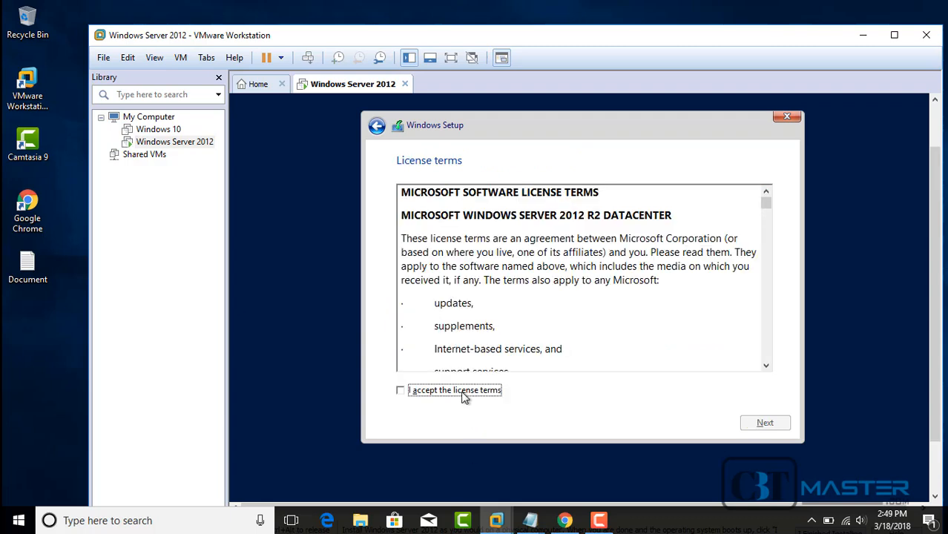
click(463, 396)
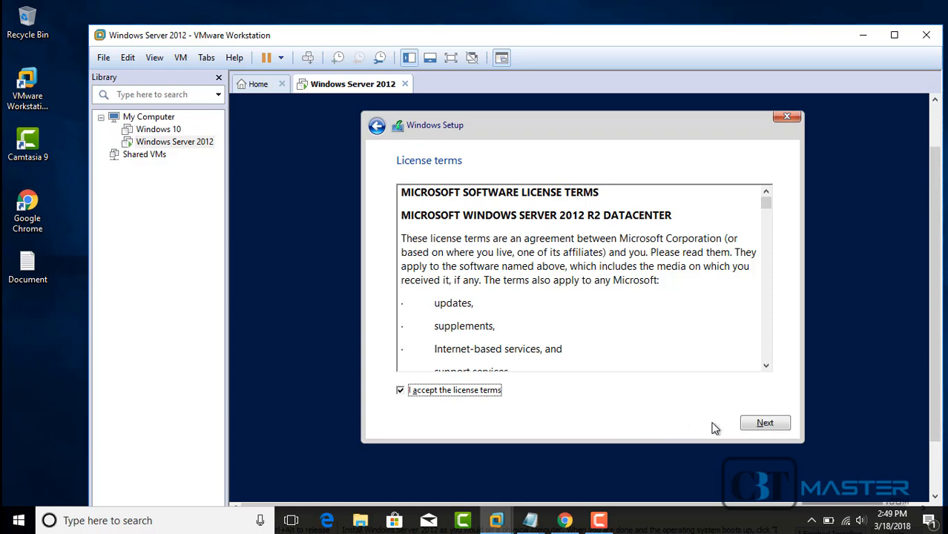
click(762, 423)
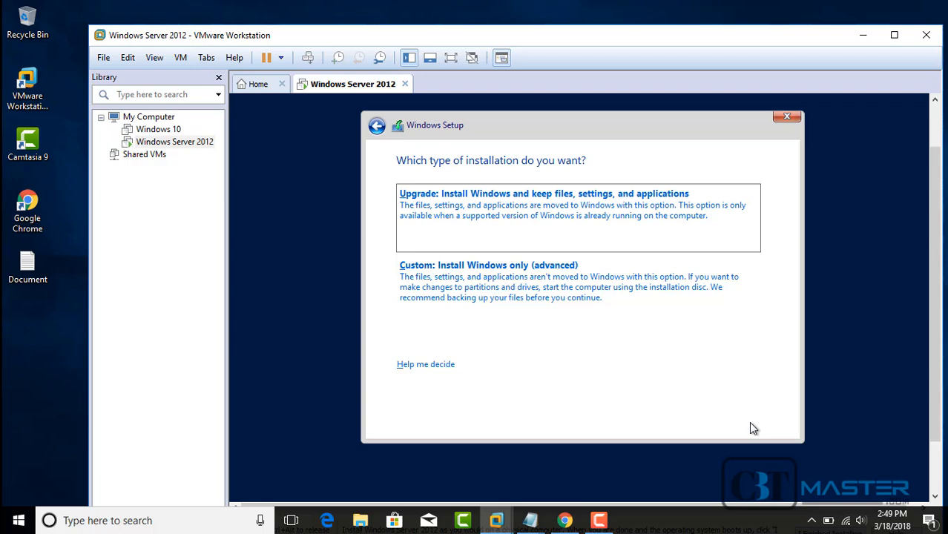
Step: Choose a custom clean install onto the 60 GB unallocated Drive 0 and start installing
click(551, 286)
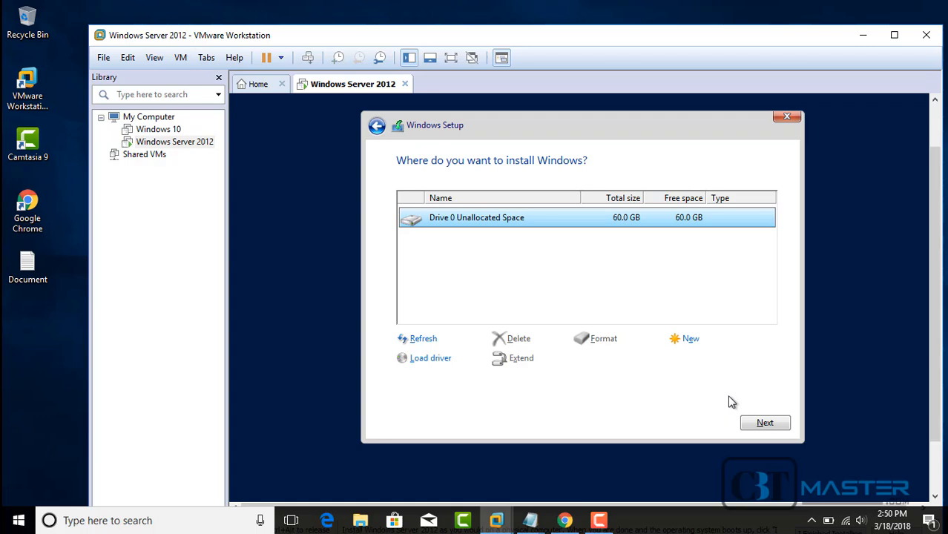
click(763, 423)
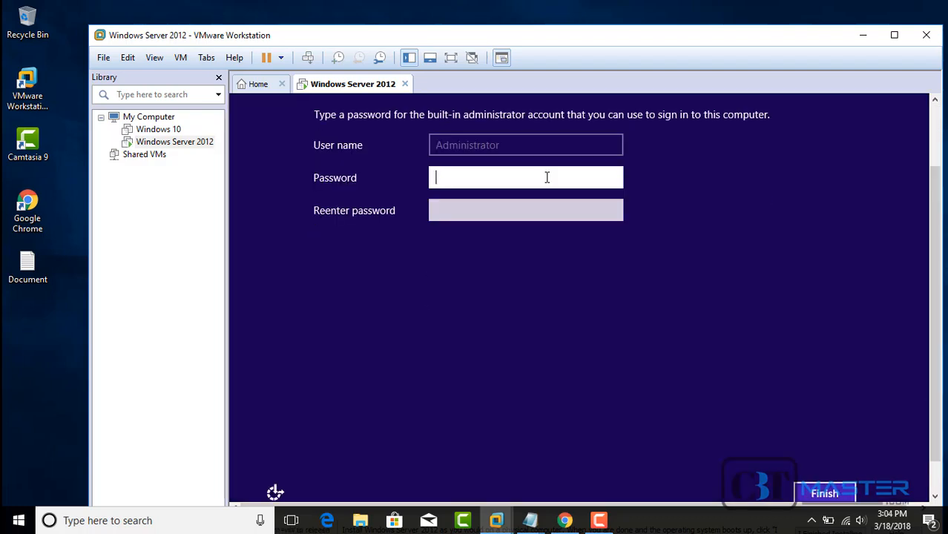
Step: Enter and re-enter the built-in Administrator password, then finish the settings
text(P)
text(a$$w0rd)
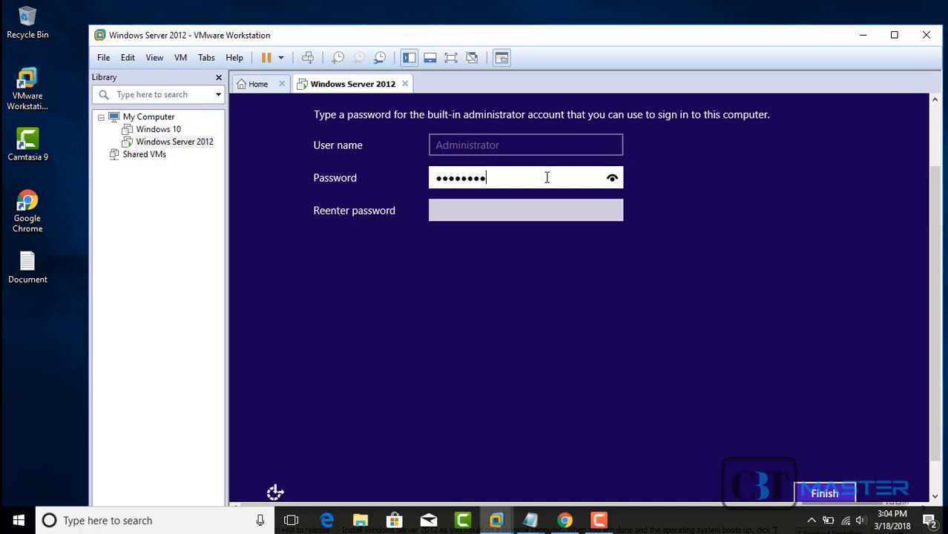
text(1)
key(Tab)
text(Pa$$w0)
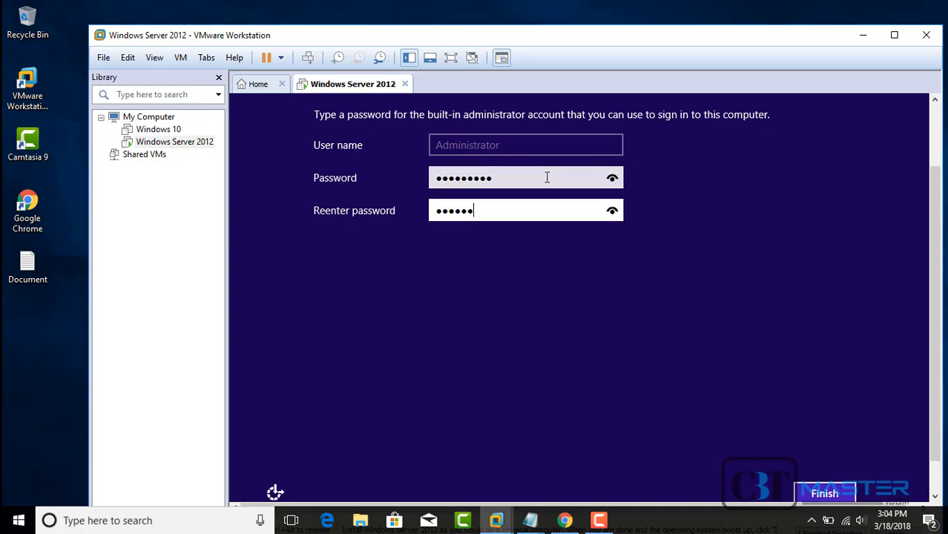
text(rd1)
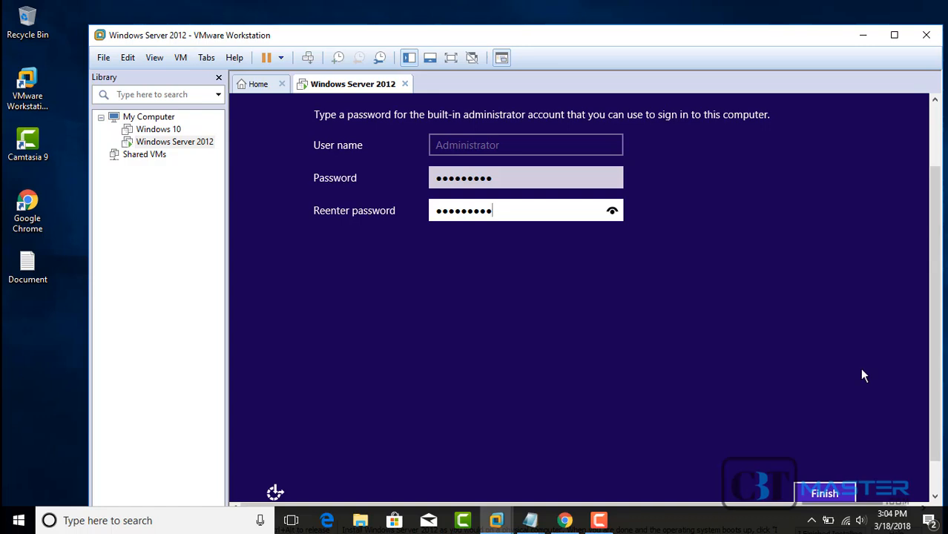
click(822, 494)
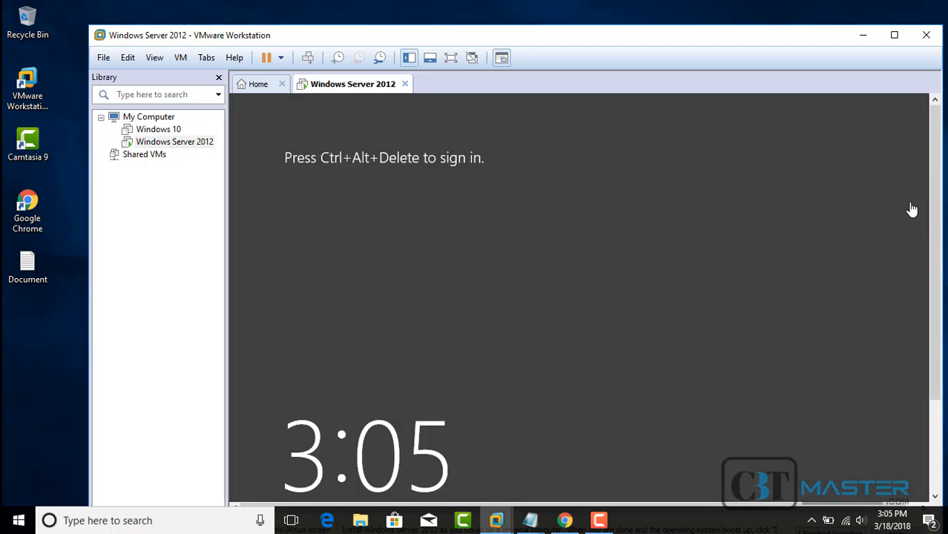
Step: Send Ctrl+Alt+Del and sign in as Administrator with the account password
click(308, 58)
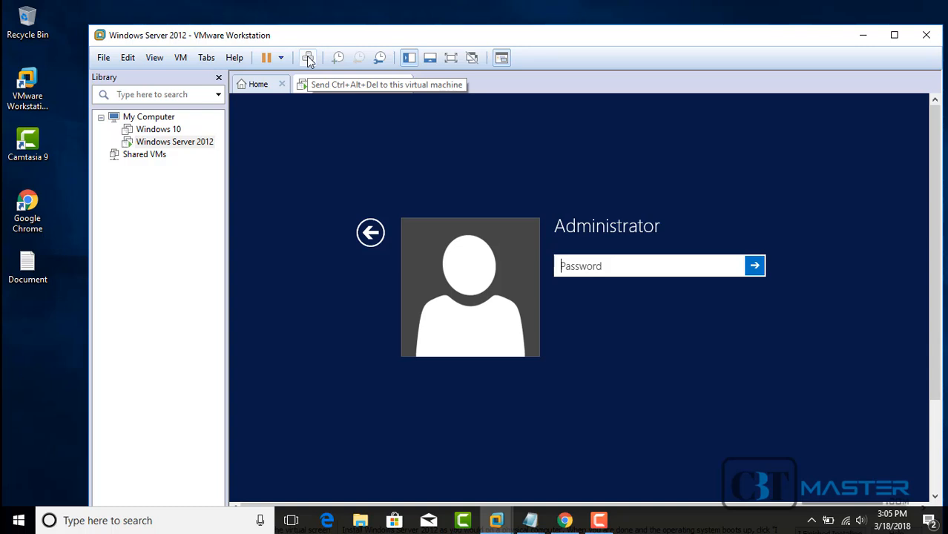
click(600, 268)
text(Pa$$w0rd1)
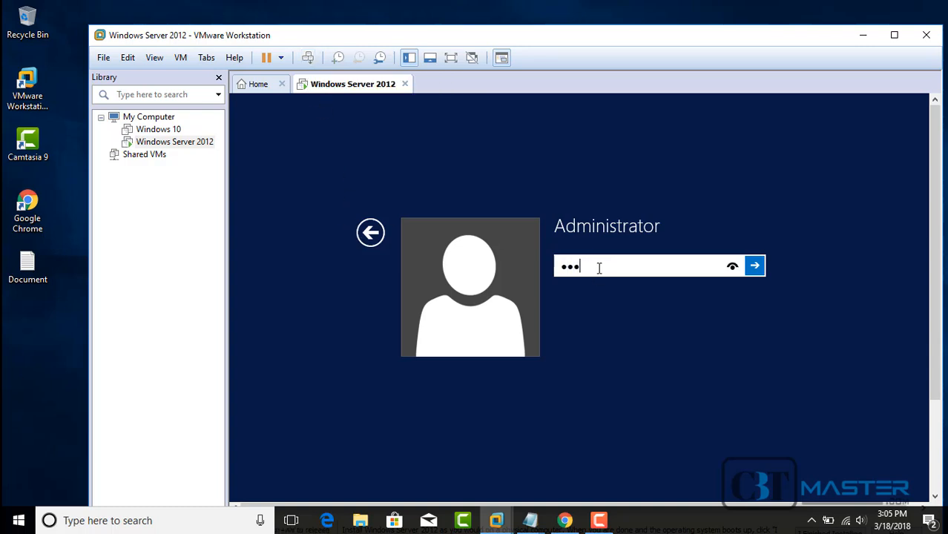
key(Return)
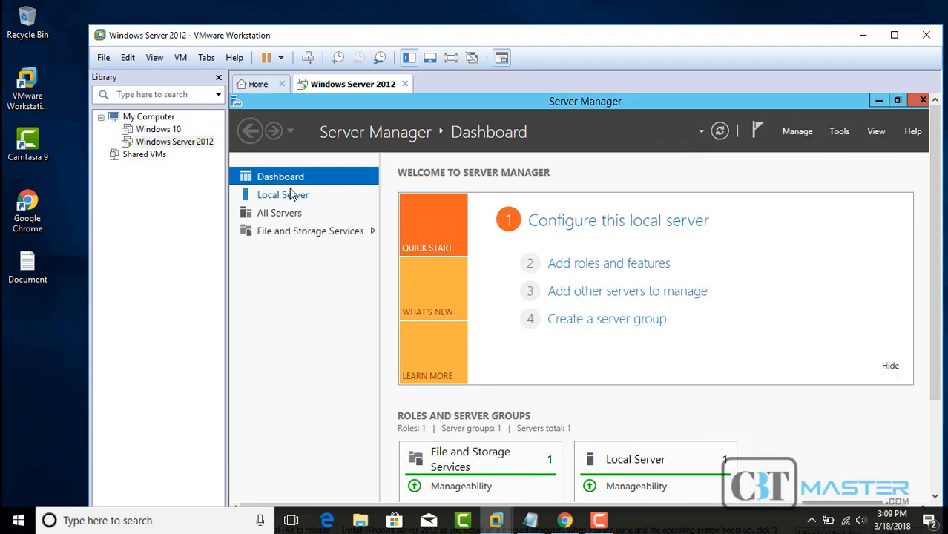
Step: Show Local Server properties and scroll the panel right to reveal the Time zone entry
click(292, 196)
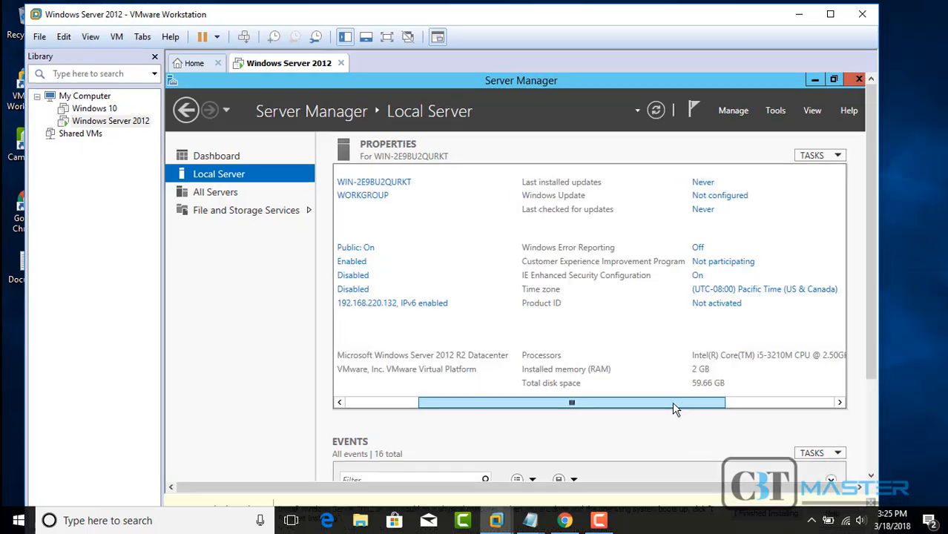
drag(671, 407, 684, 407)
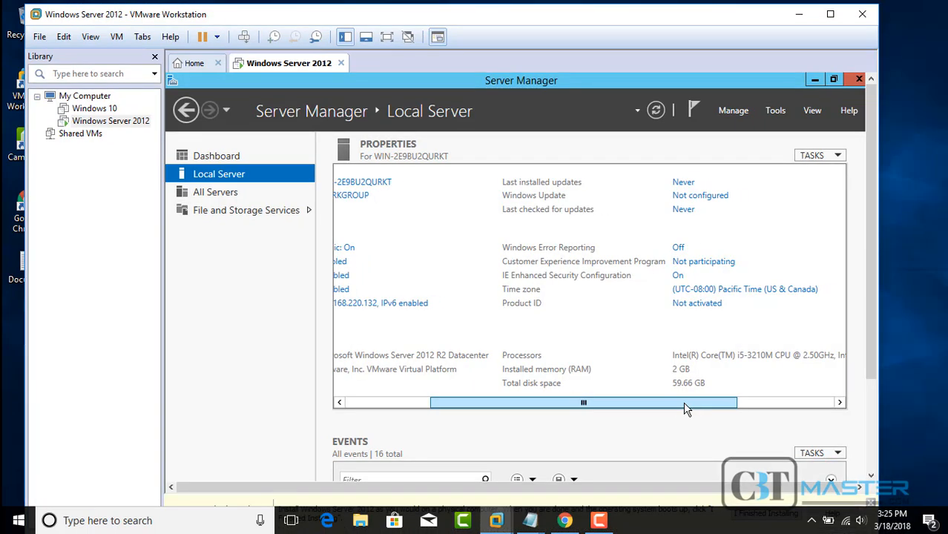
Step: Set the time zone to (UTC-05:00) Eastern Time (US & Canada) and confirm both dialogs
click(716, 295)
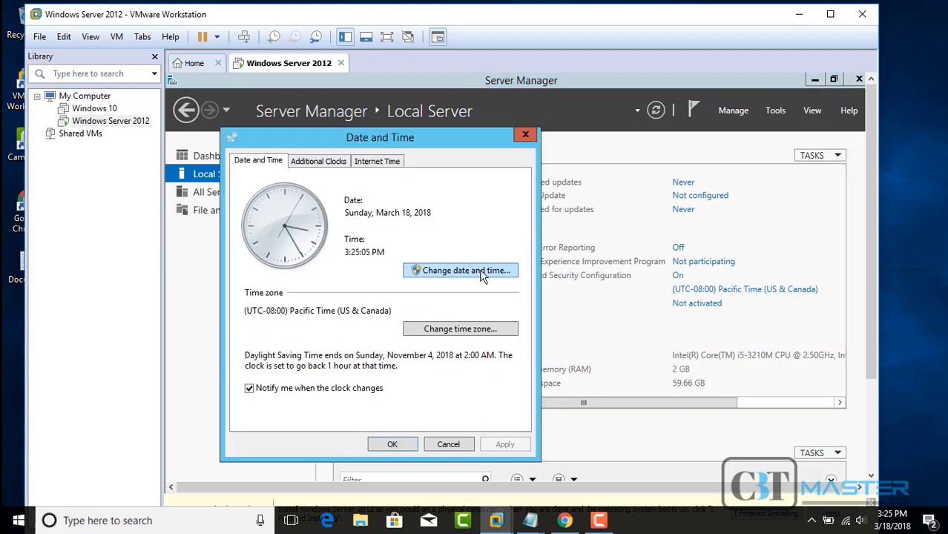
click(493, 330)
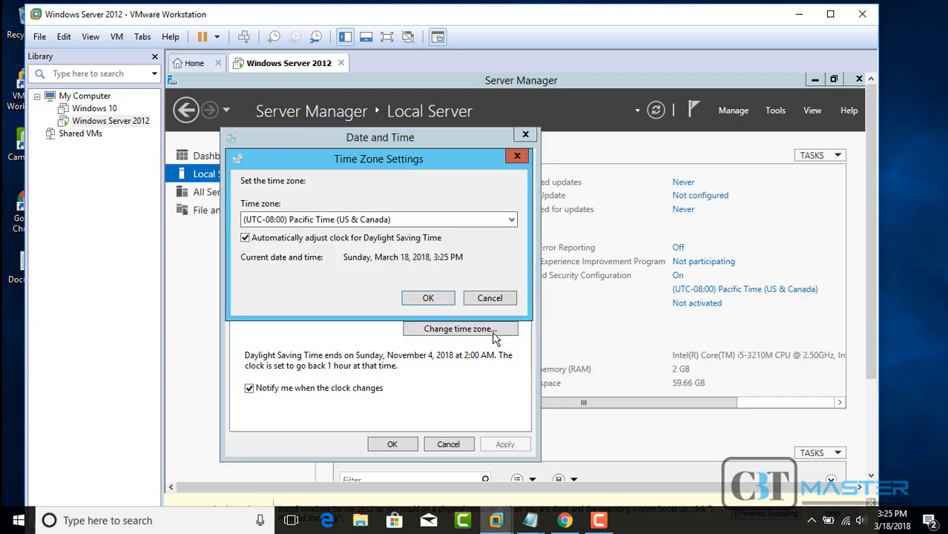
click(512, 222)
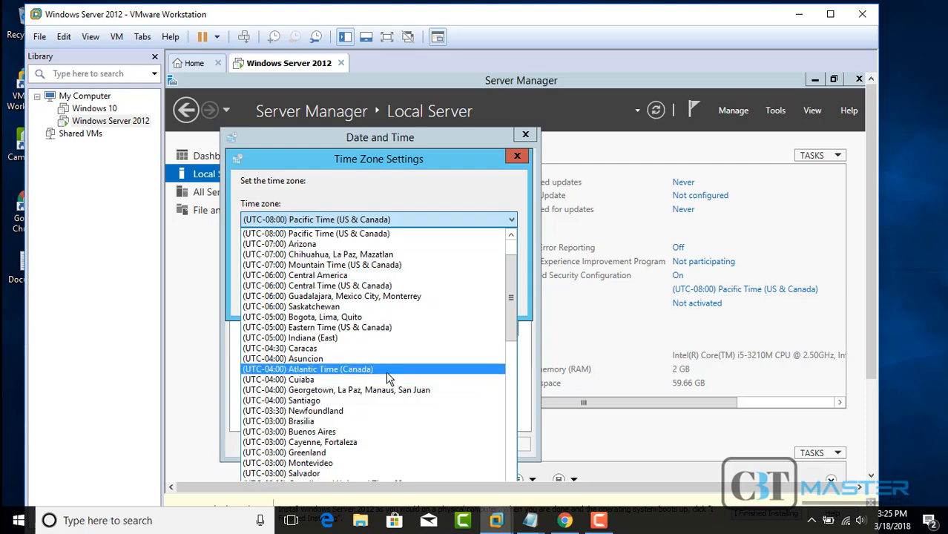
click(374, 328)
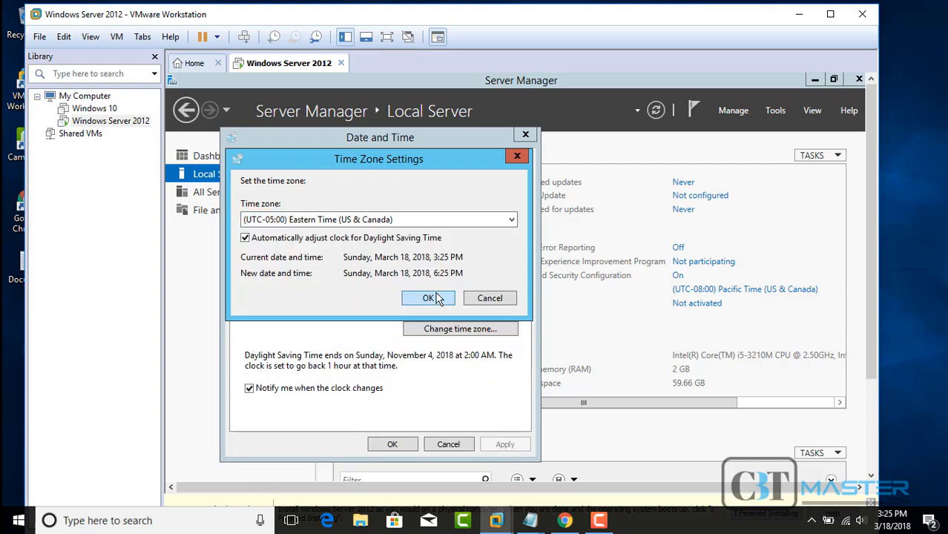
click(428, 298)
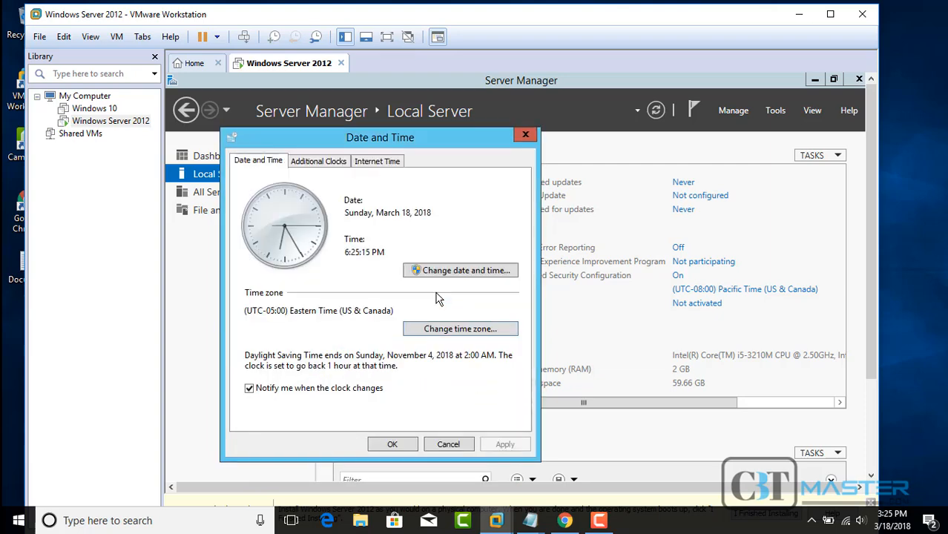
click(393, 444)
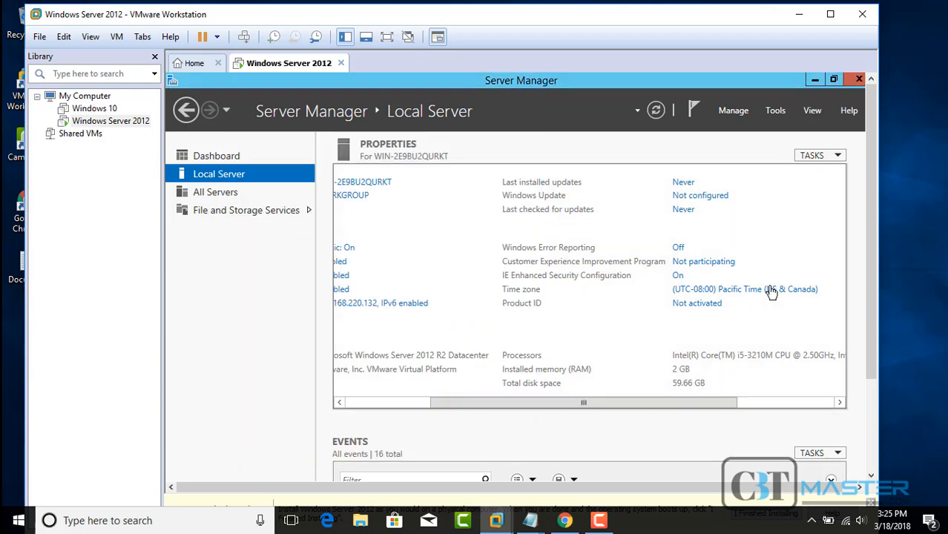
Step: Close the Server Manager and Network Connections windows and scroll the VM view down to the taskbar
click(858, 83)
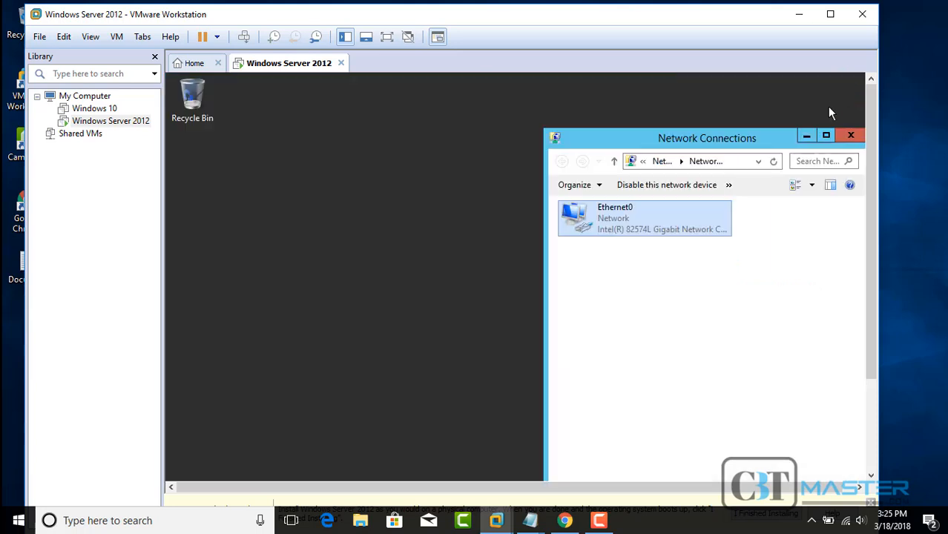
click(850, 136)
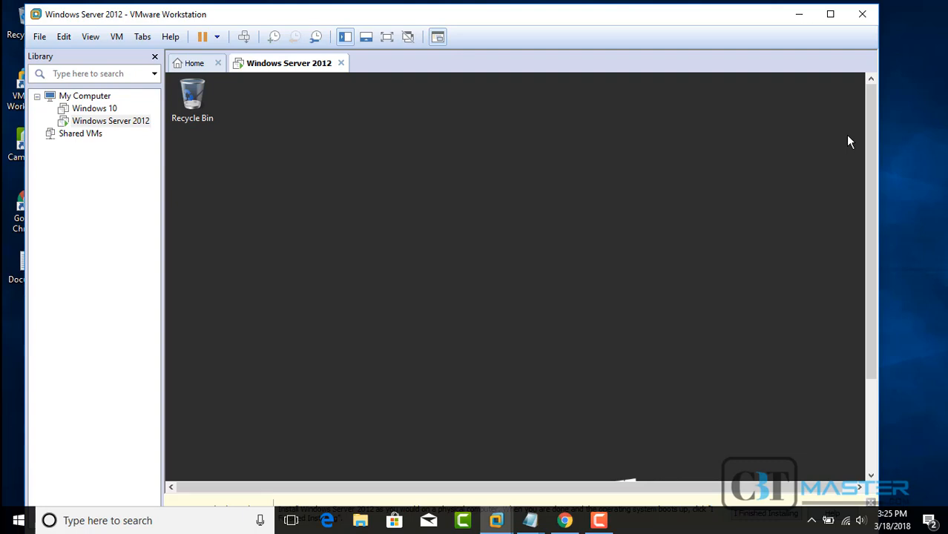
drag(869, 132, 856, 258)
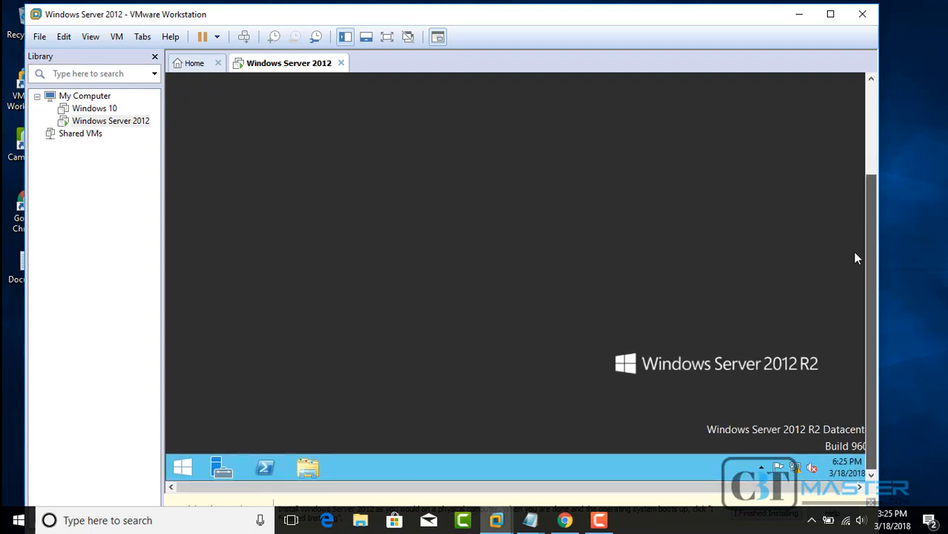